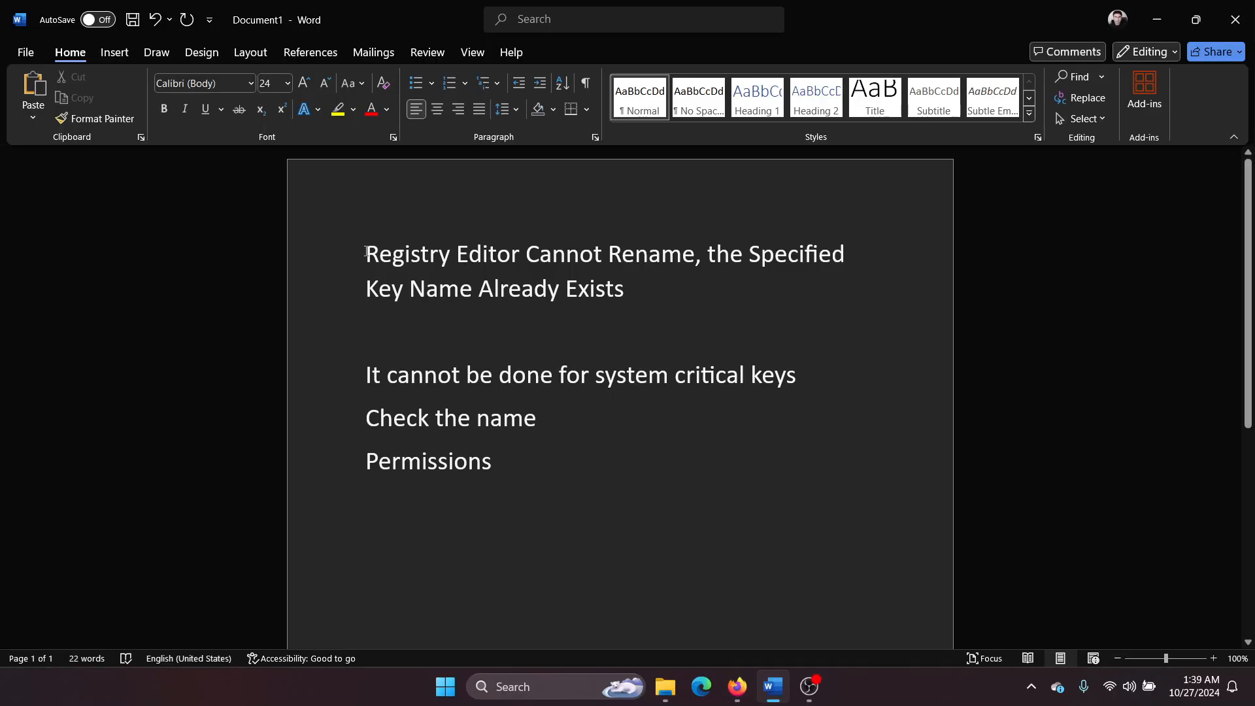
- Review the Word note, highlighting the title, the 'Check the name' line and the system-critical-keys line
drag(388, 253, 687, 280)
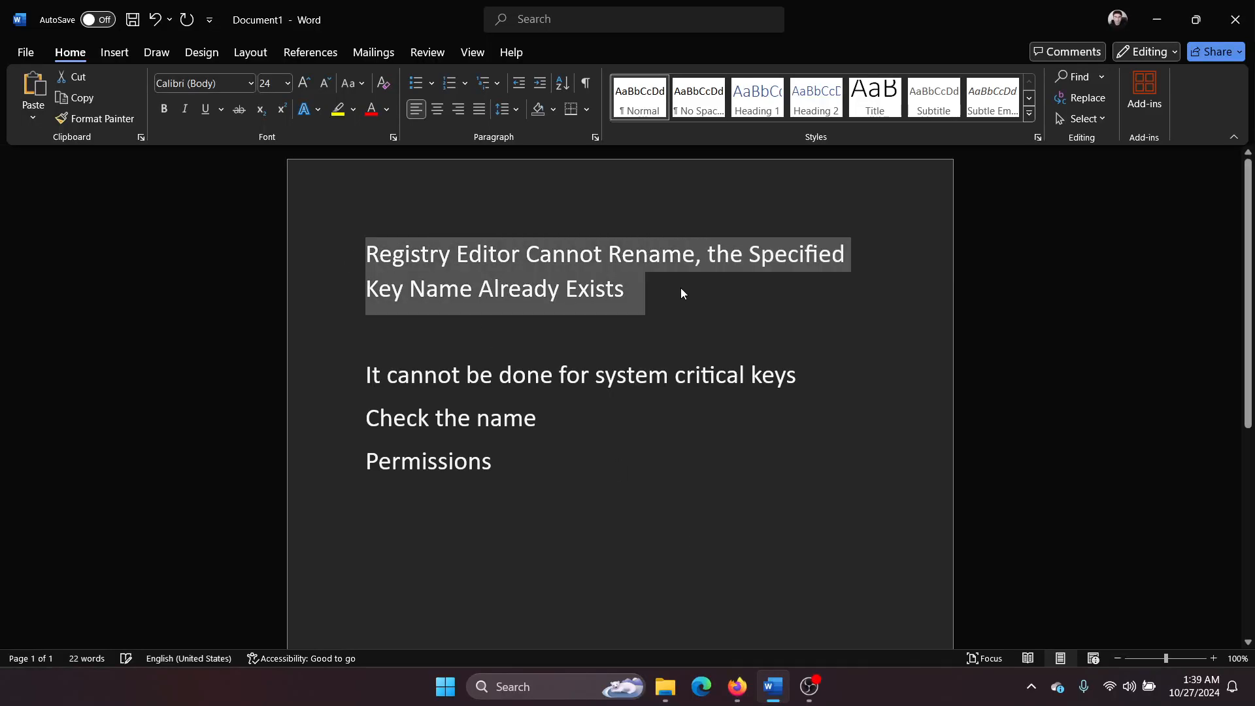
click(681, 287)
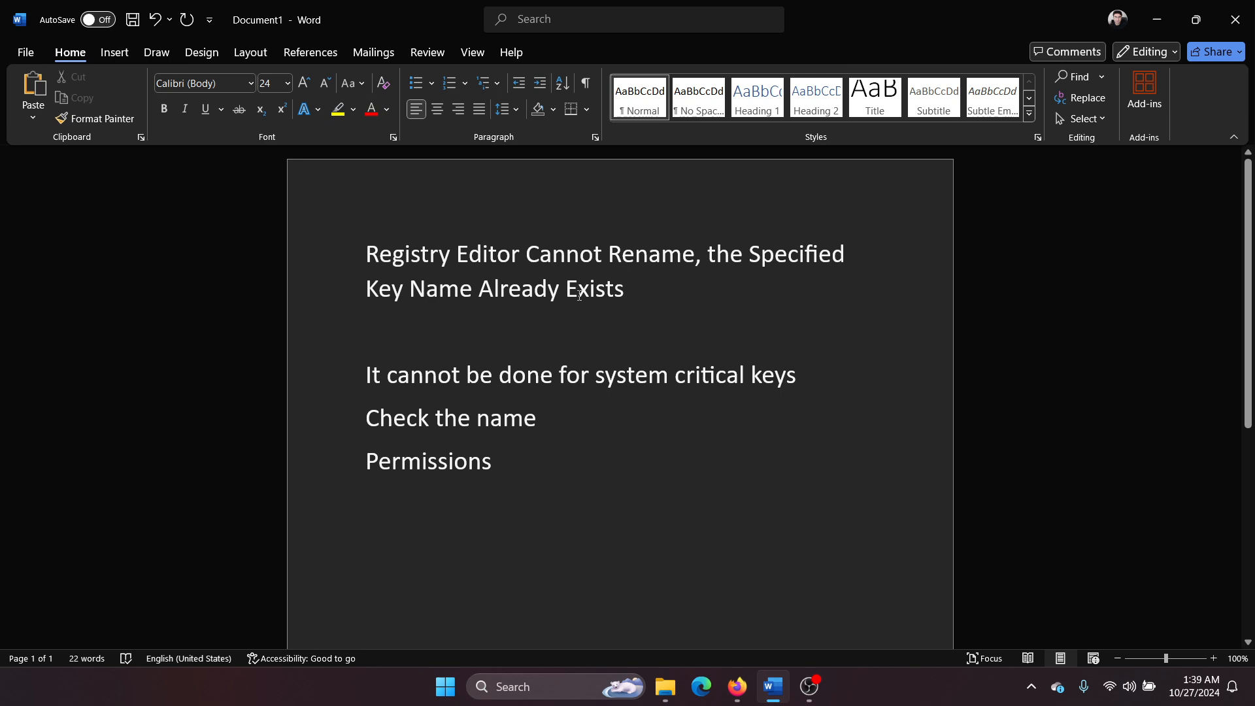
click(591, 422)
drag(508, 434, 342, 440)
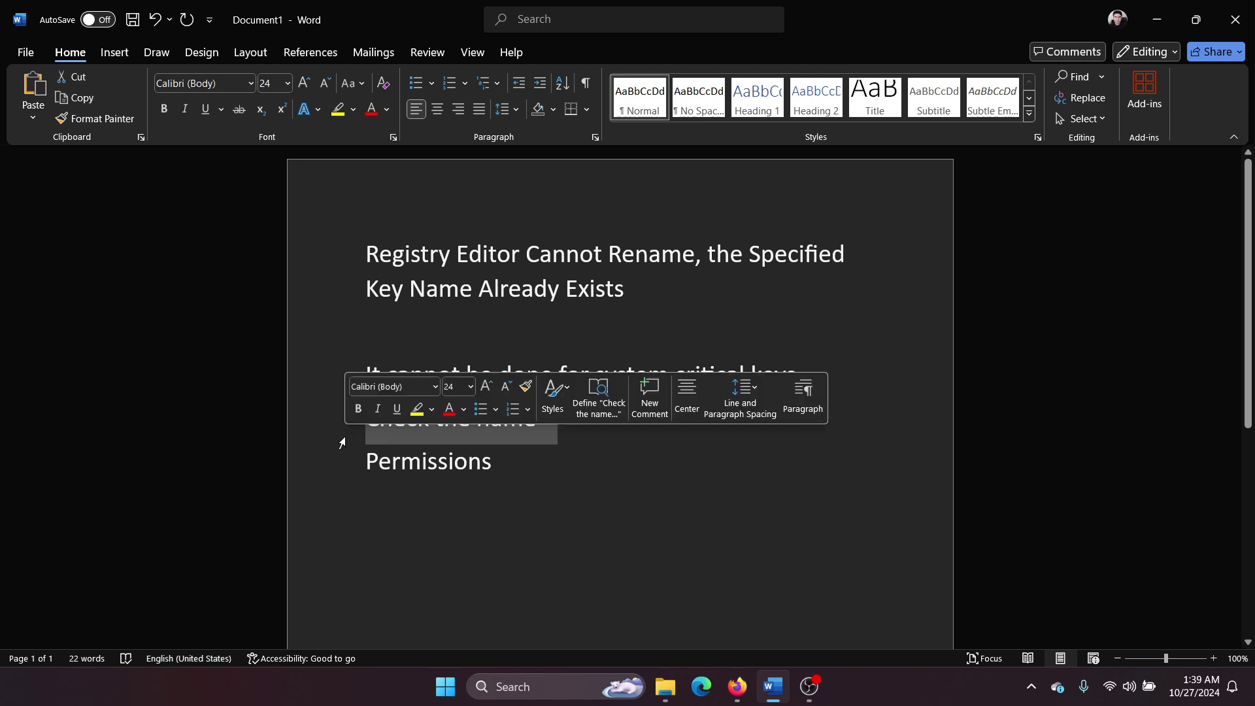
click(561, 435)
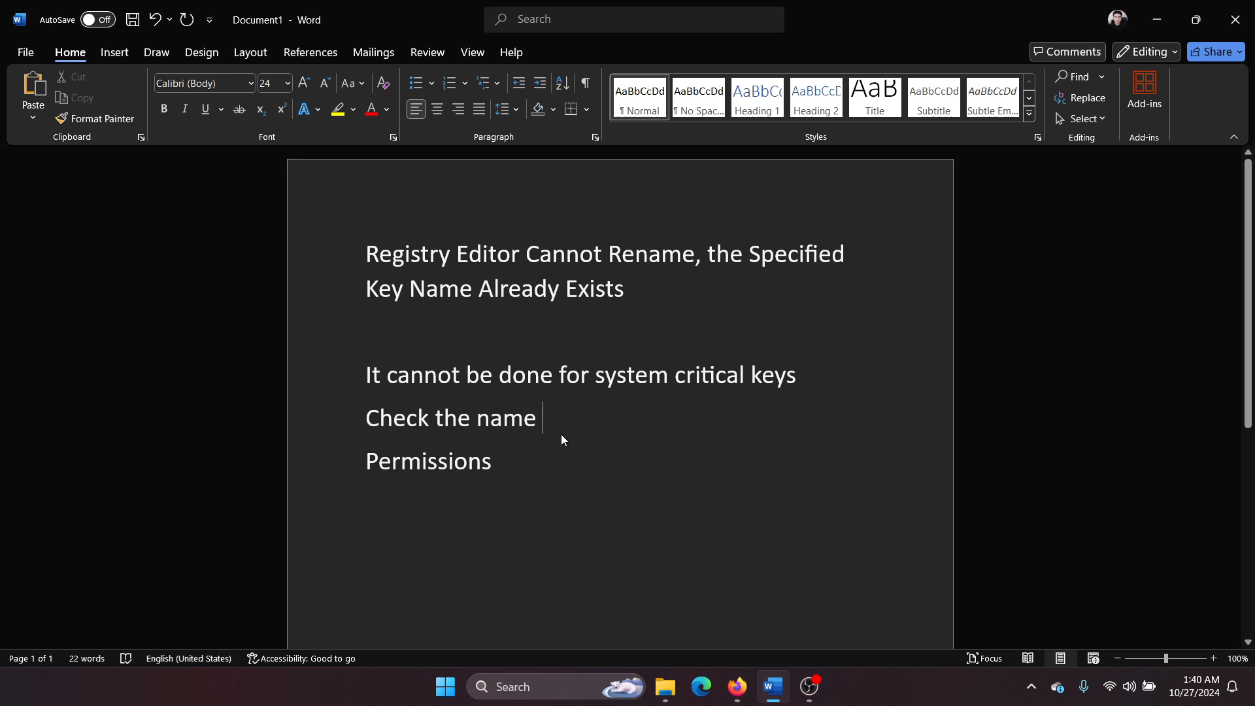
click(450, 381)
drag(367, 374, 799, 375)
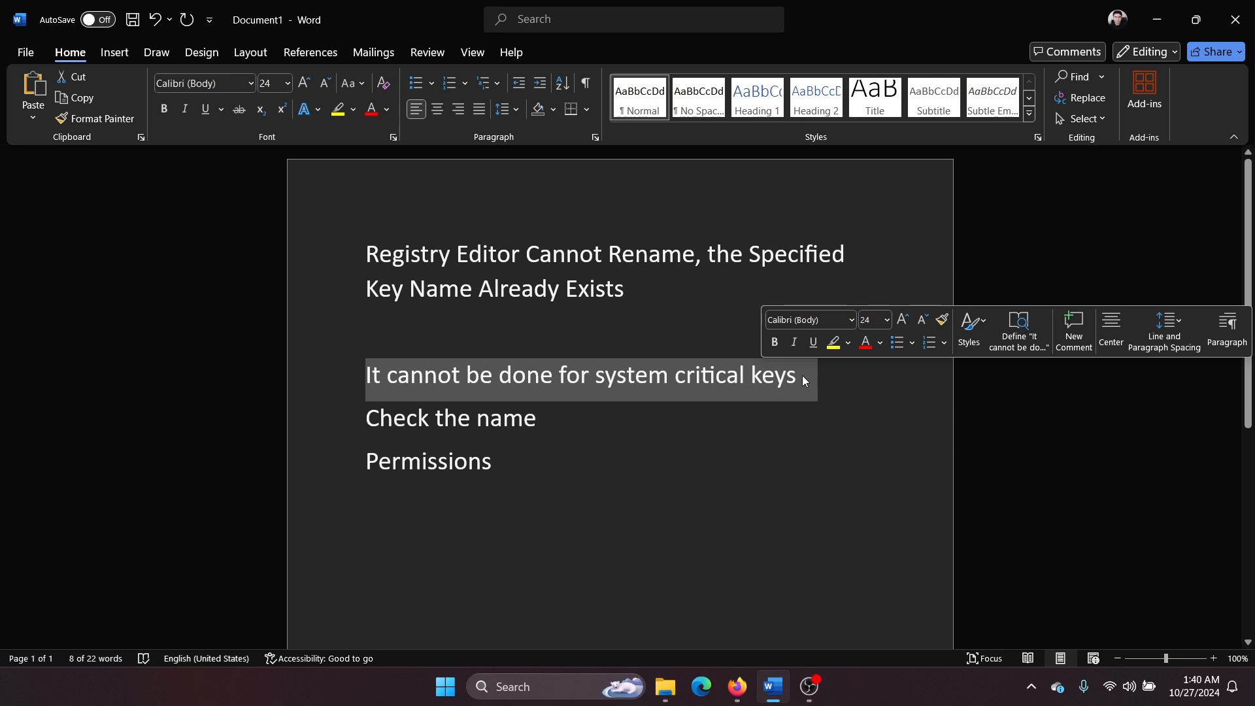
- Launch Registry Editor from Windows search and show Permissions for the Internet Settings key under CurrentVersion
click(555, 686)
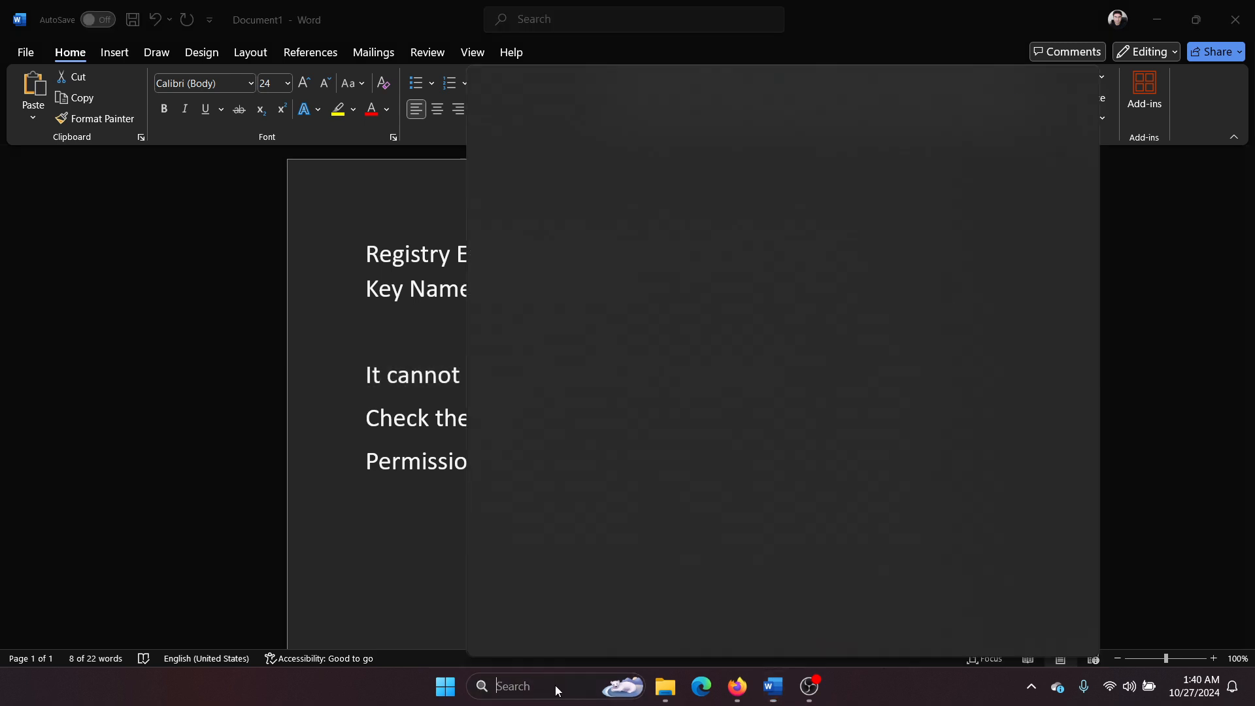
text(reg)
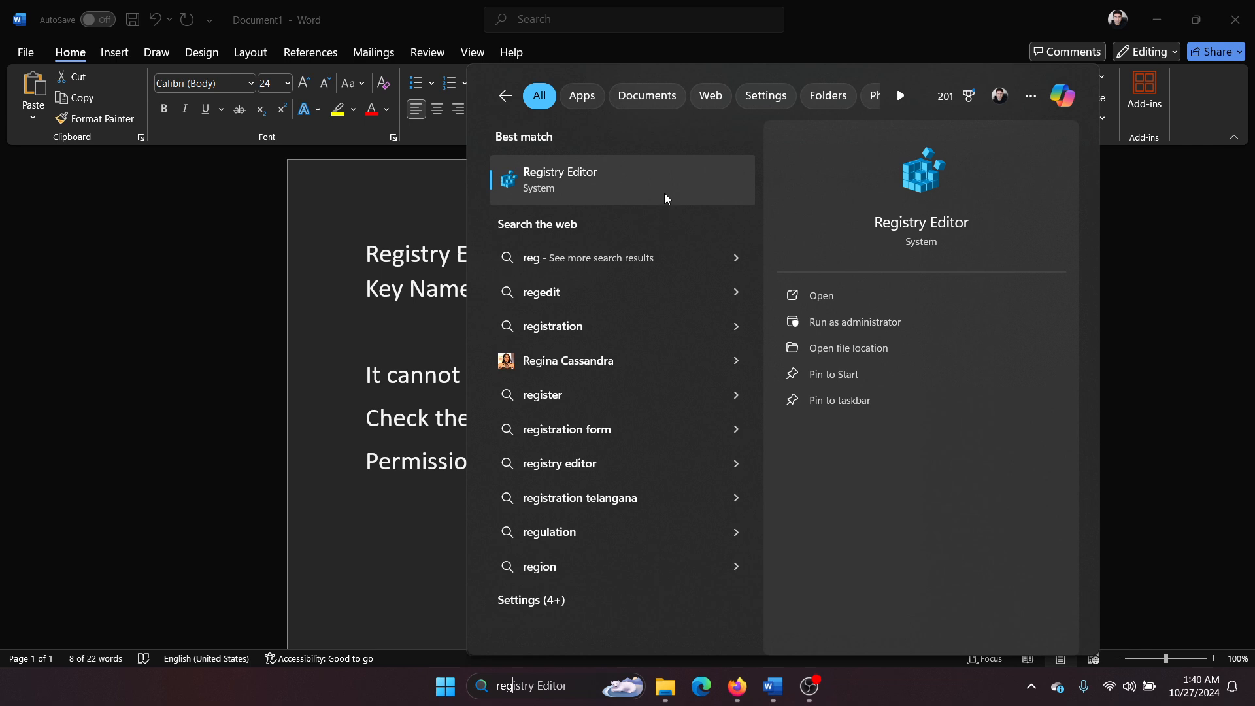
click(664, 179)
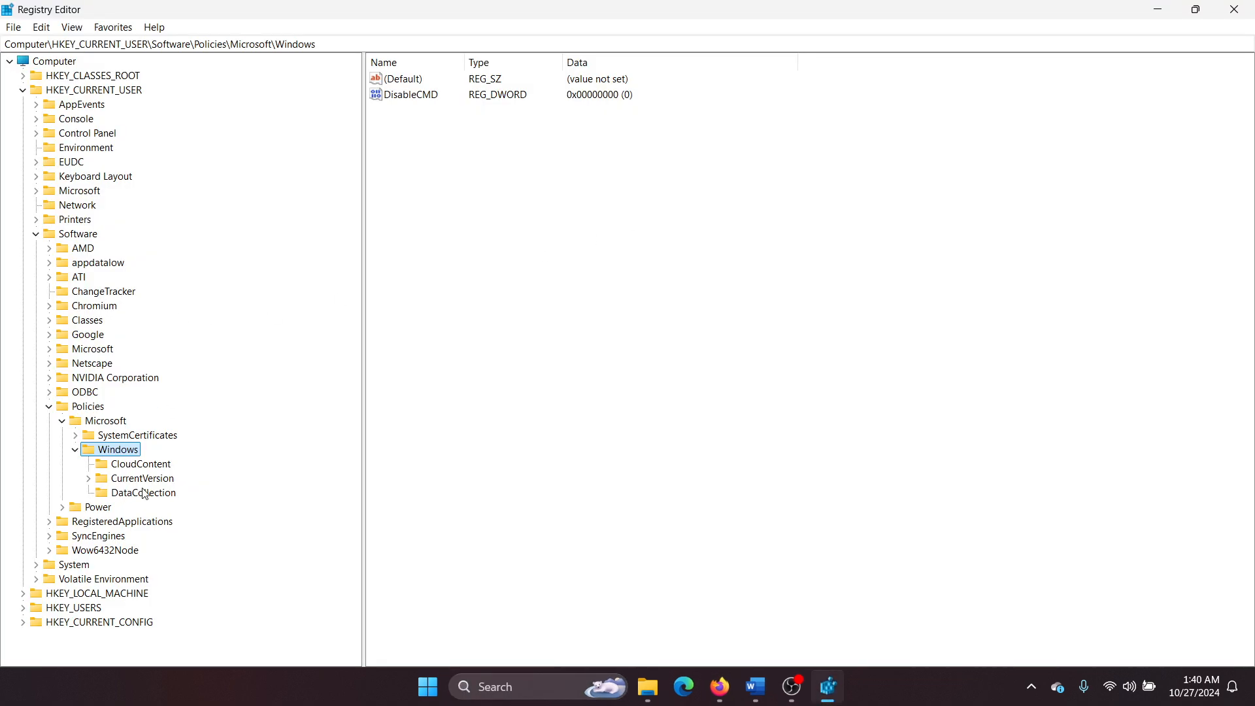
click(88, 479)
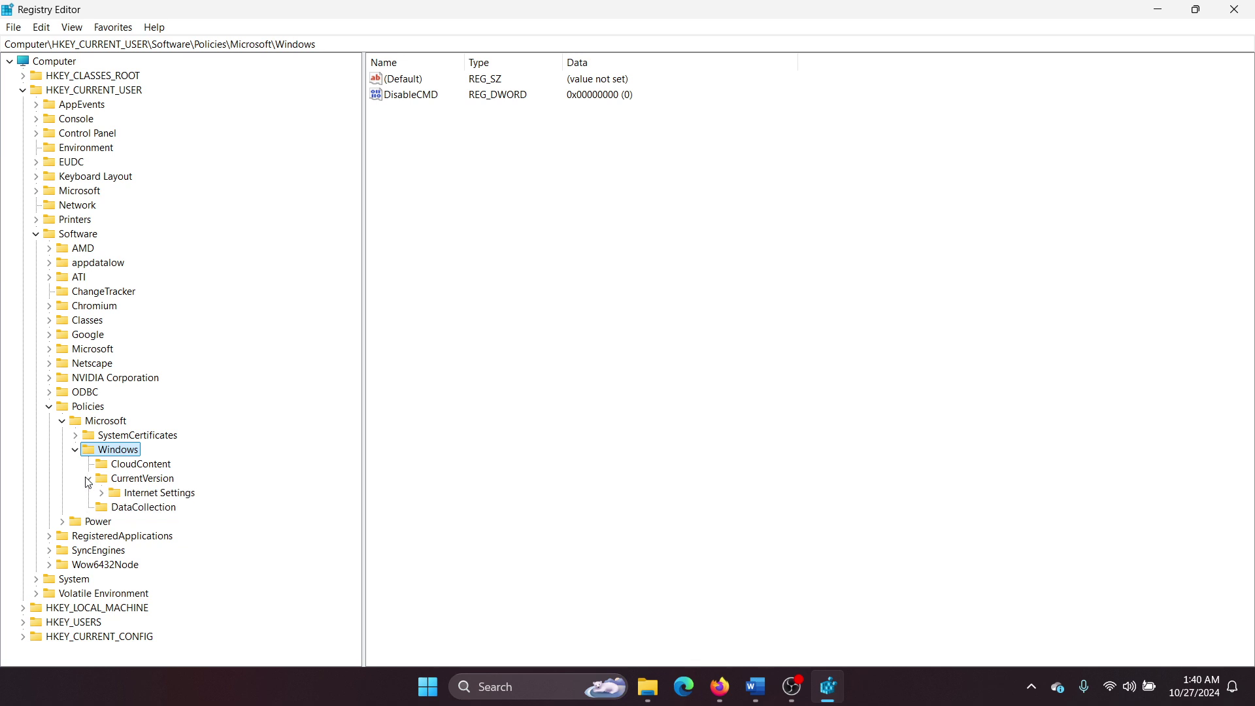
click(155, 495)
right_click(154, 495)
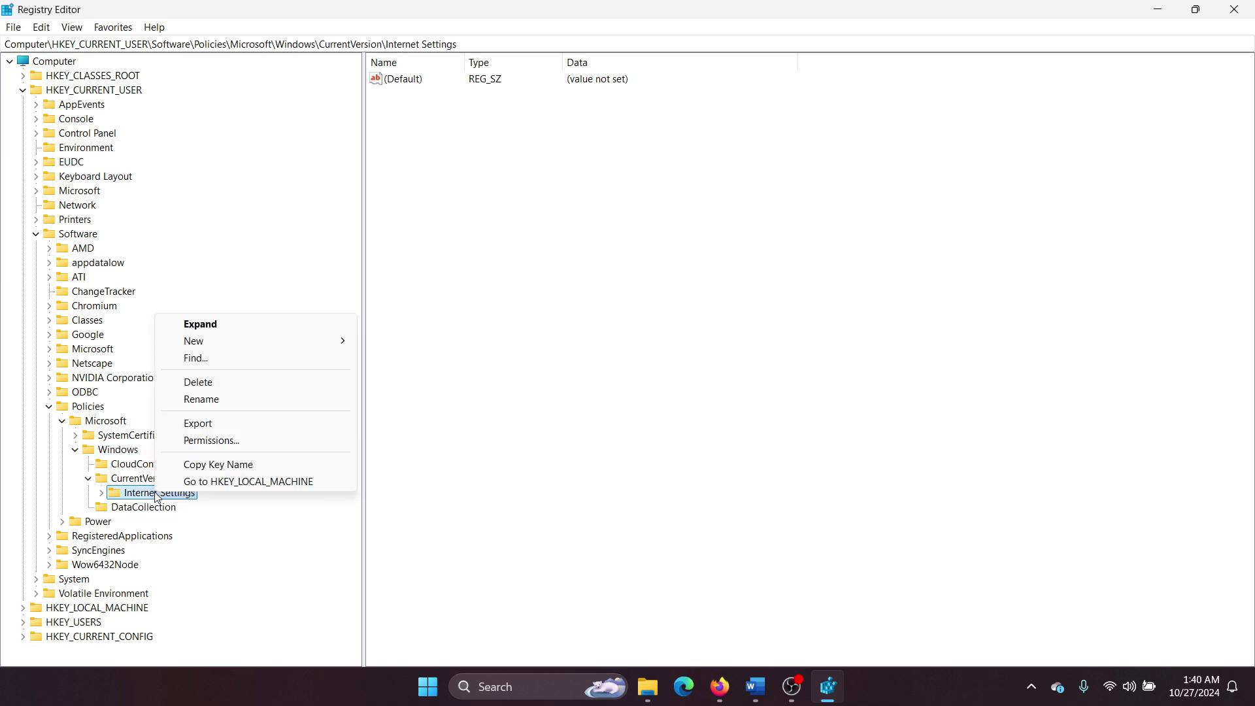
click(221, 443)
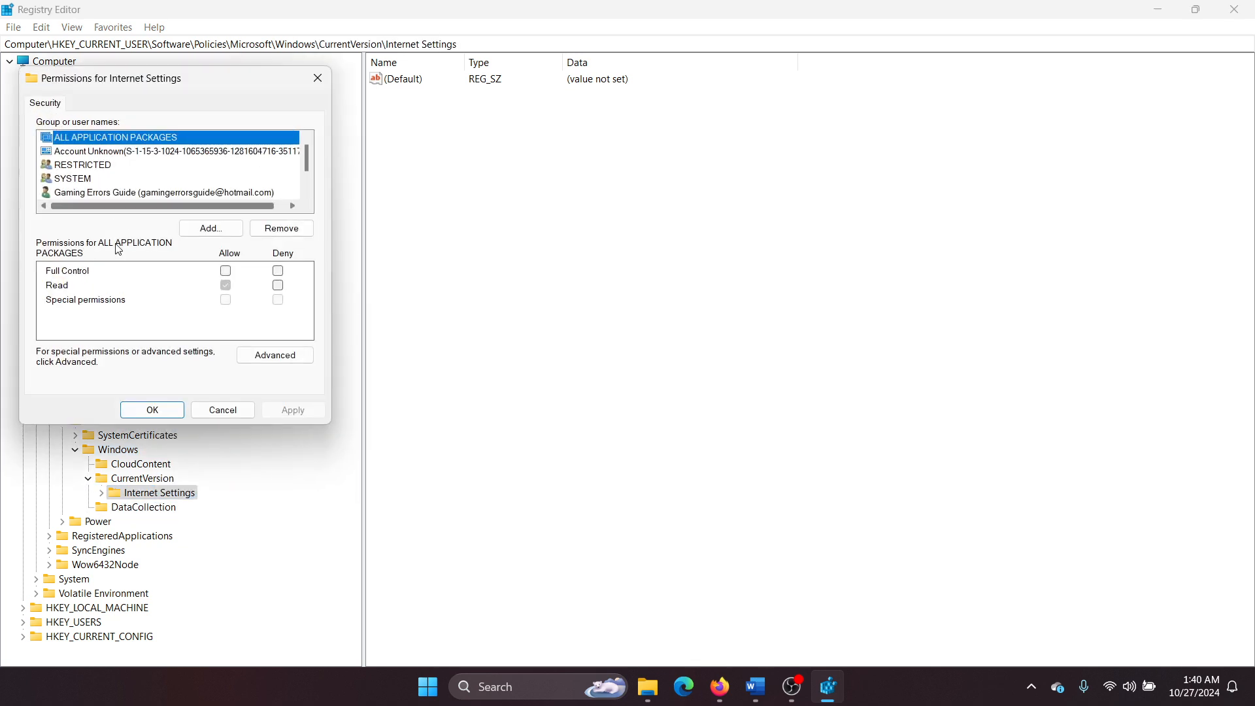
- Grant the user account Allow Full Control on Internet Settings and apply it
click(100, 192)
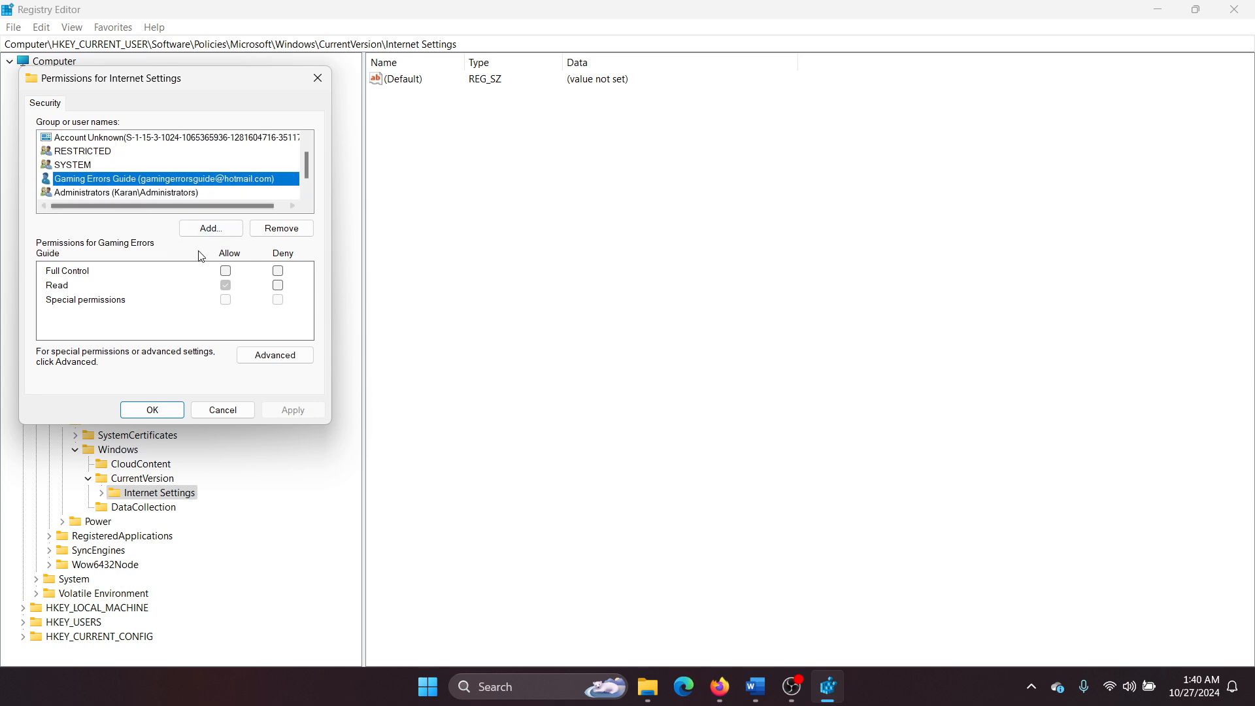
click(226, 271)
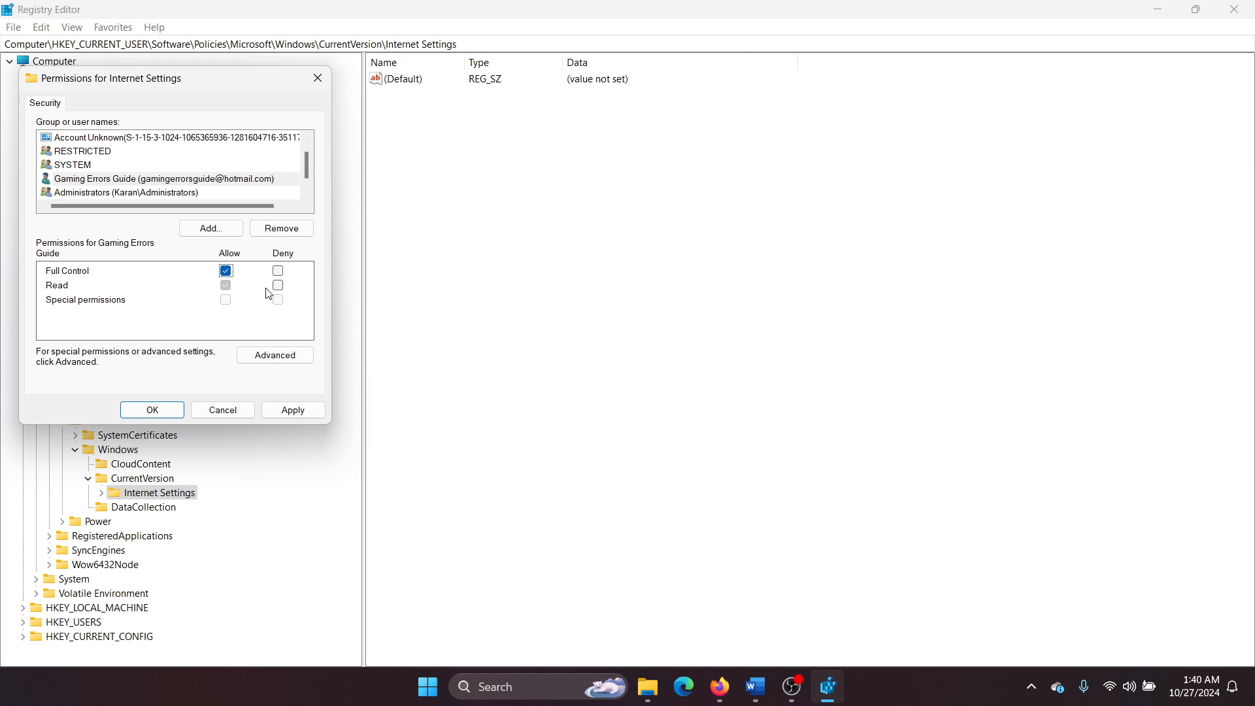
click(292, 409)
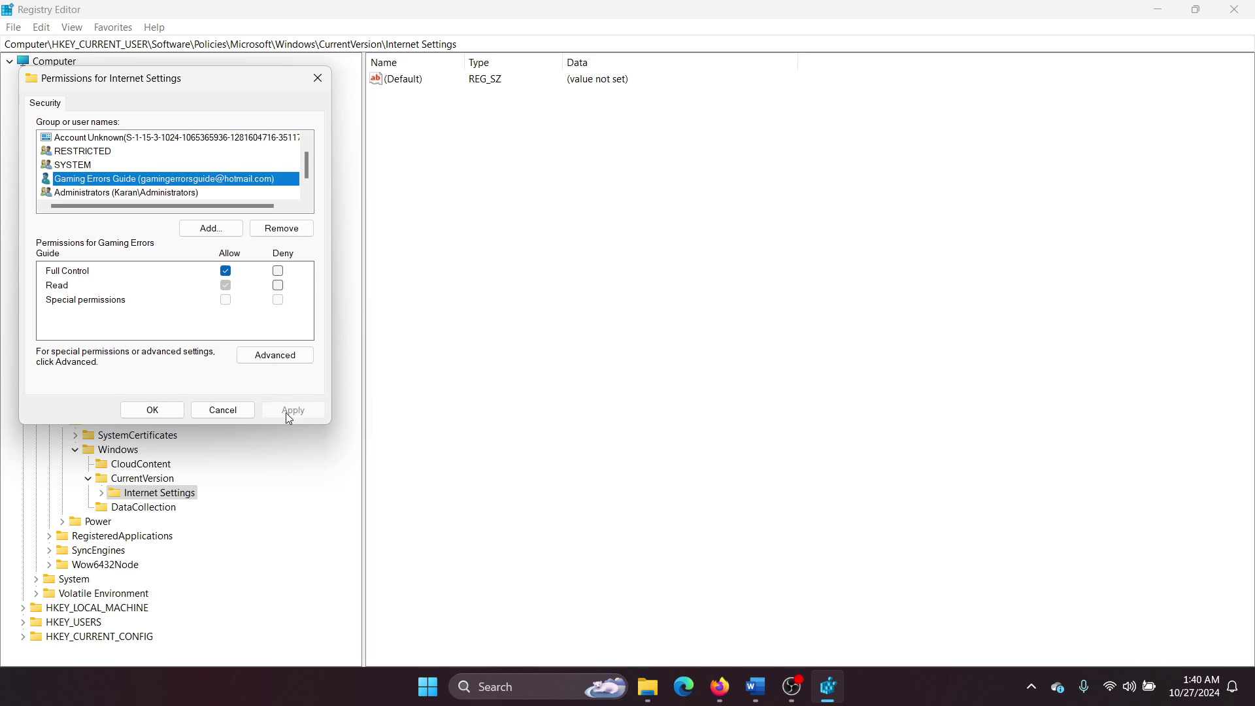
click(157, 411)
- Put the Internet Settings key into rename mode and return to the Word document
right_click(154, 493)
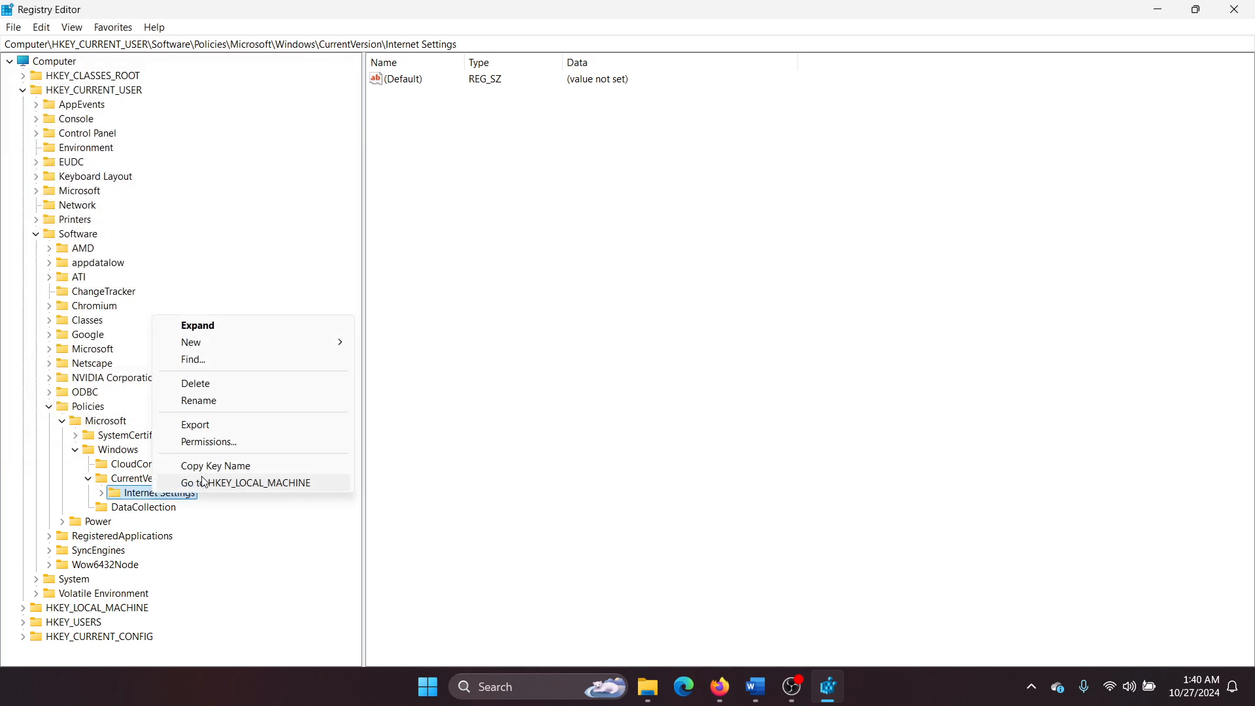
click(223, 402)
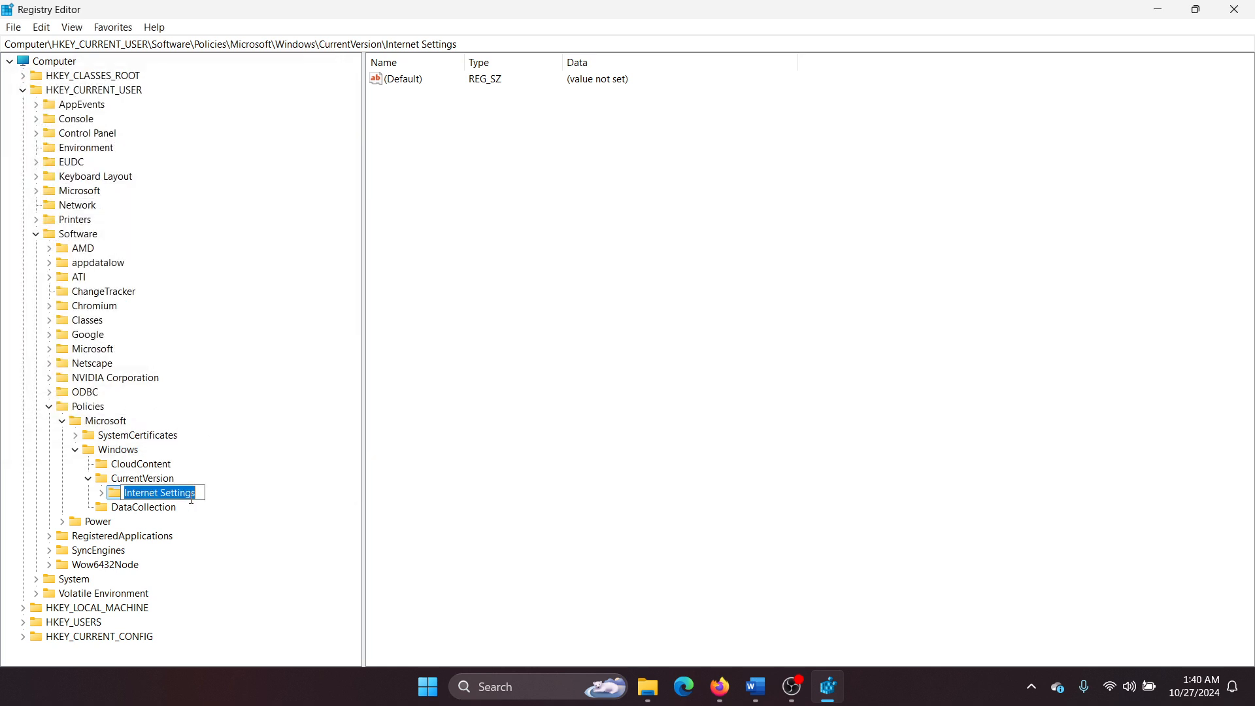
click(763, 694)
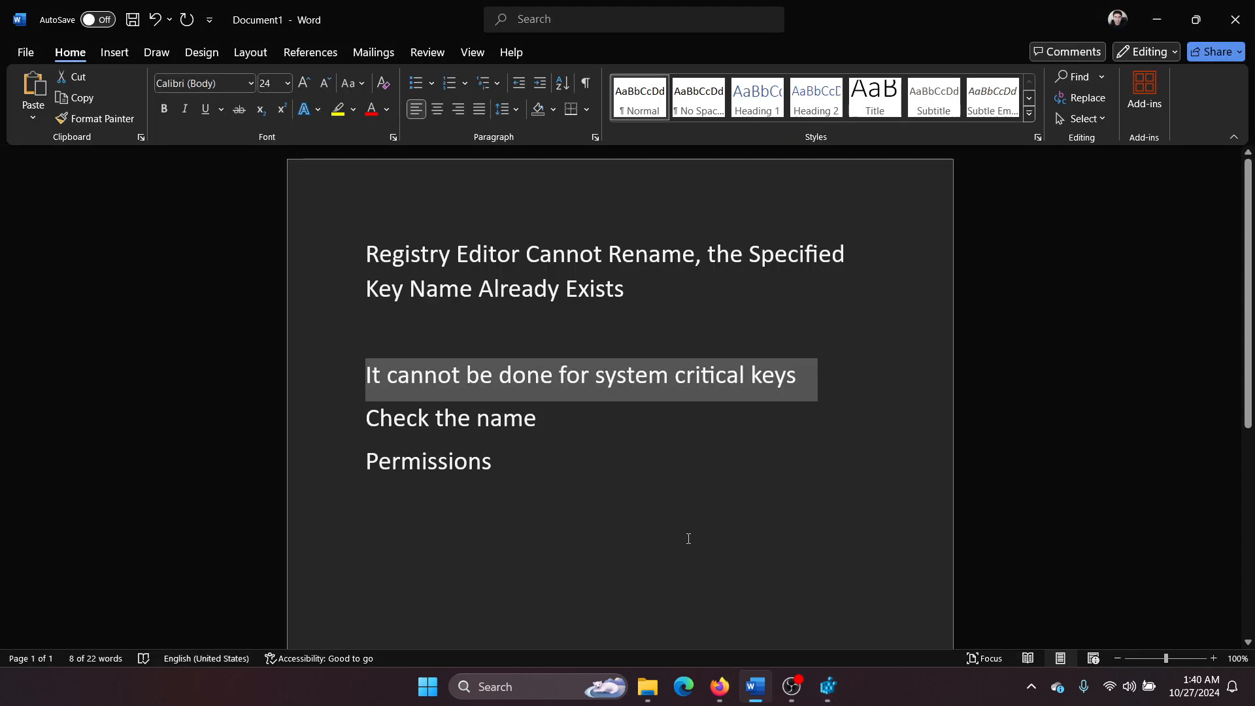
click(689, 539)
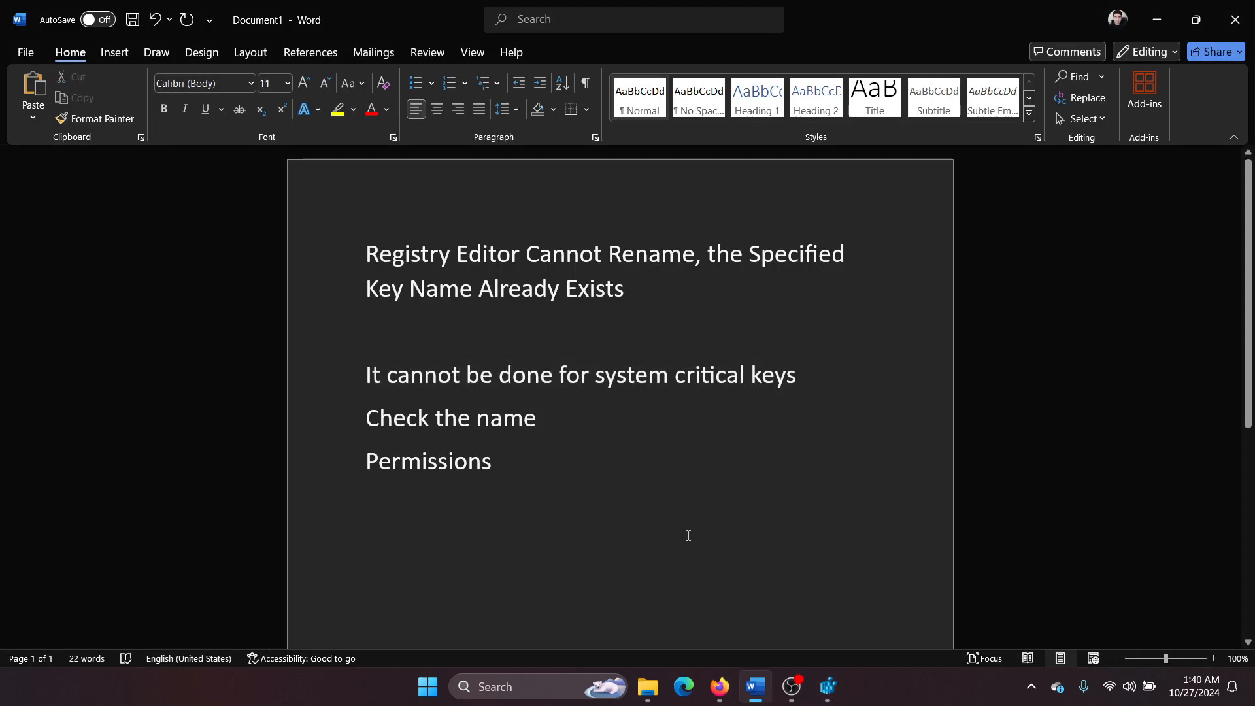